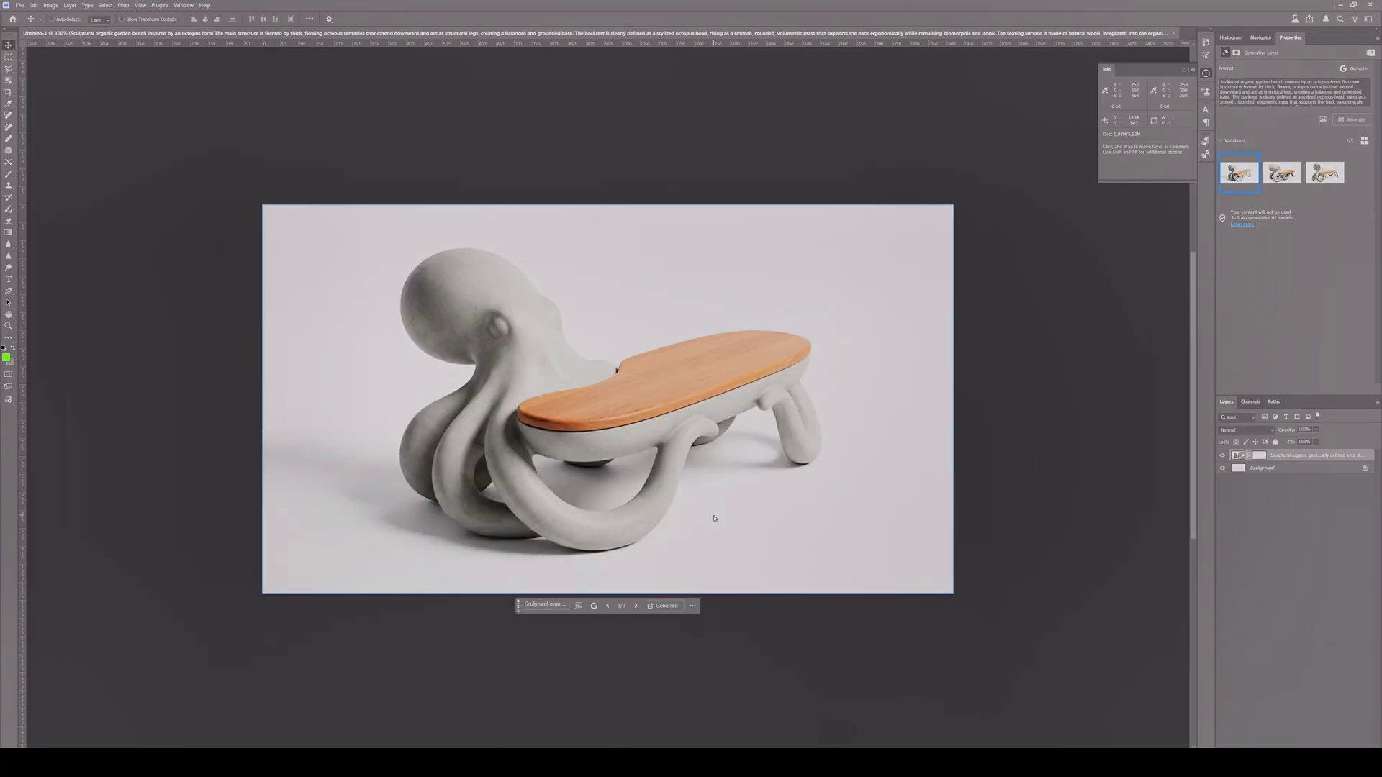
Generate several more batches of octopus bench variations and preview the resulting images.
left_click(666, 605)
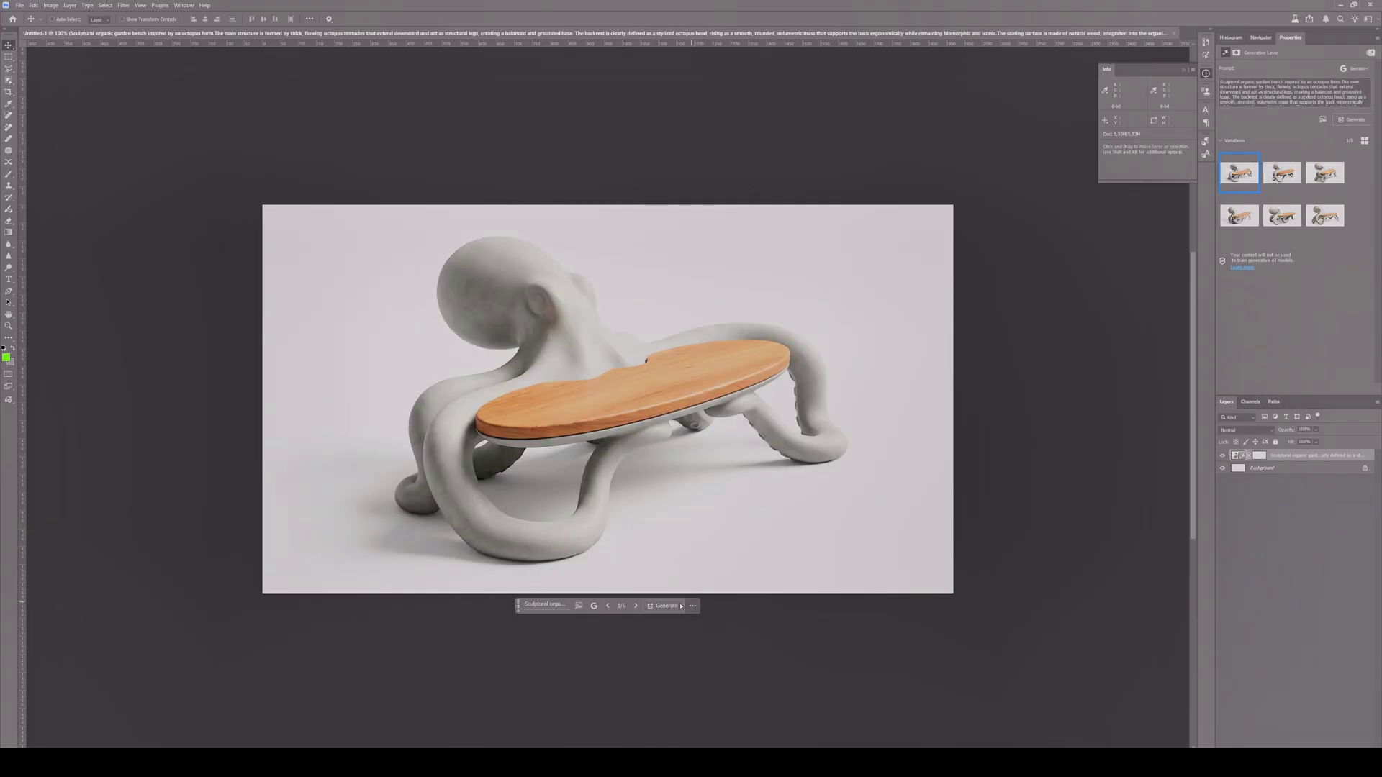
left_click(679, 606)
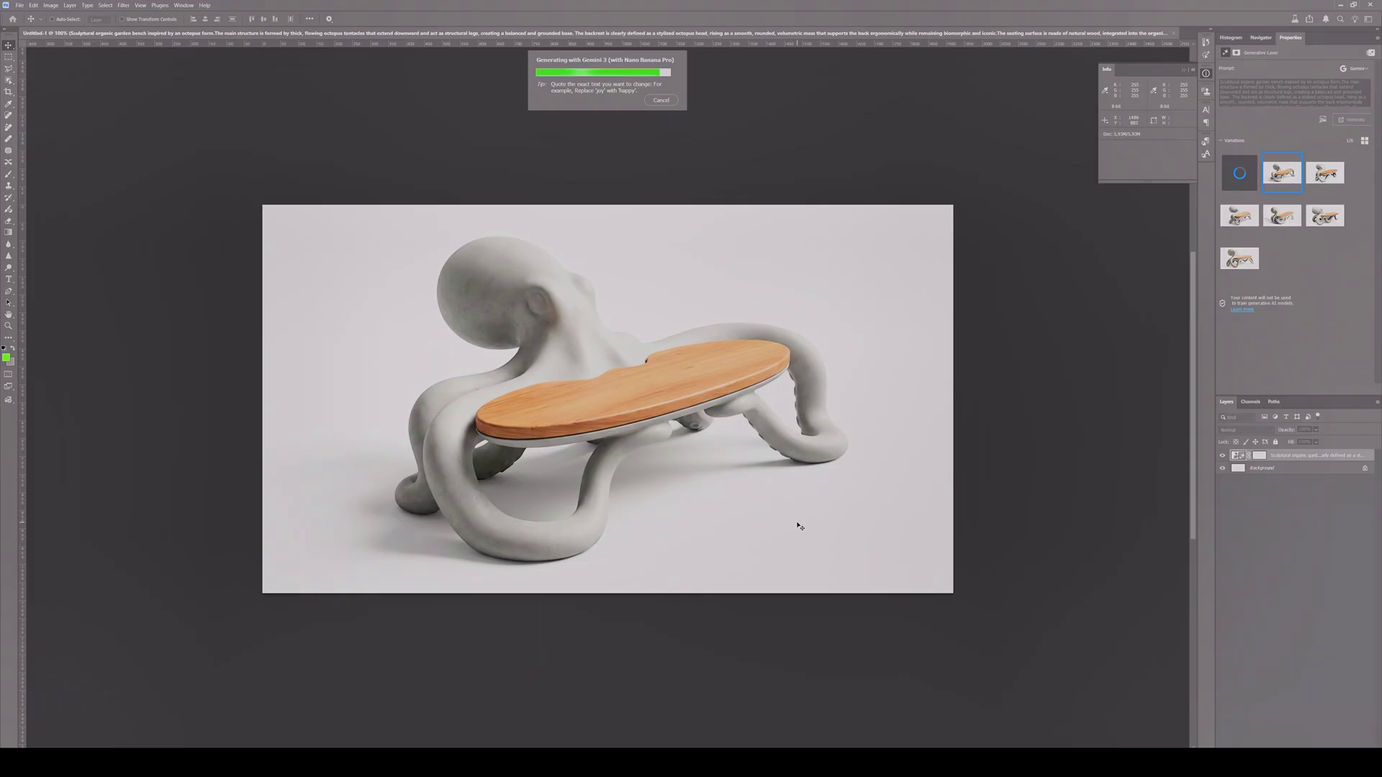
left_click(1281, 173)
left_click(1238, 215)
left_click(1275, 215)
left_click(1232, 258)
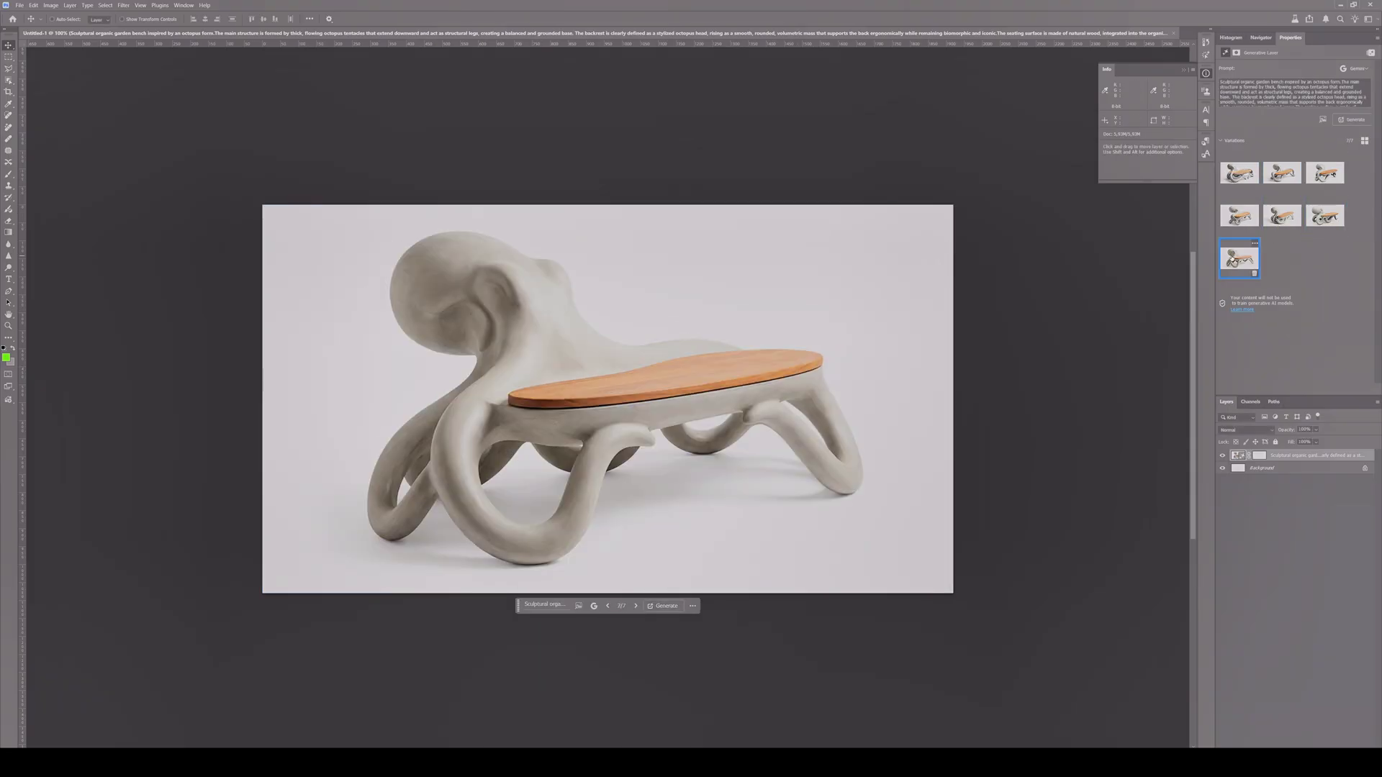
left_click(663, 606)
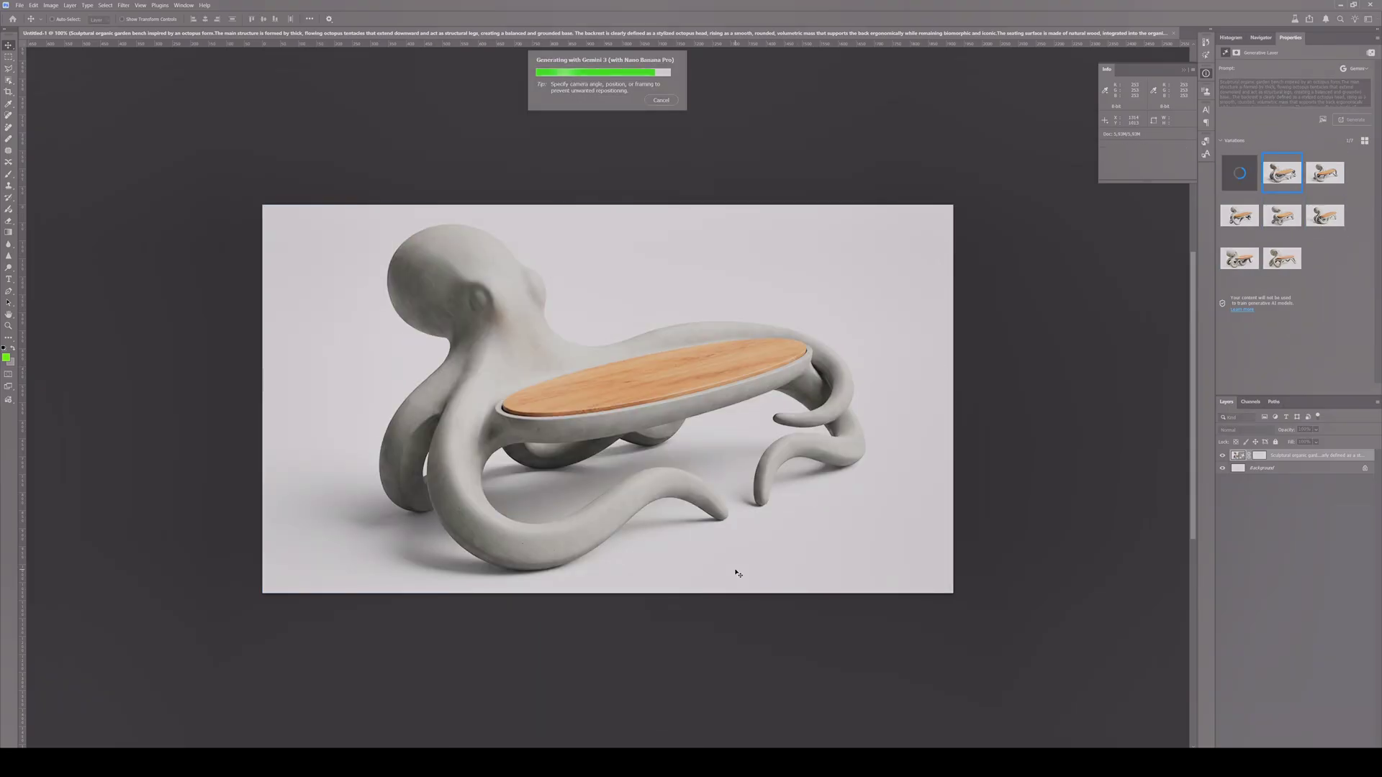
left_click(663, 606)
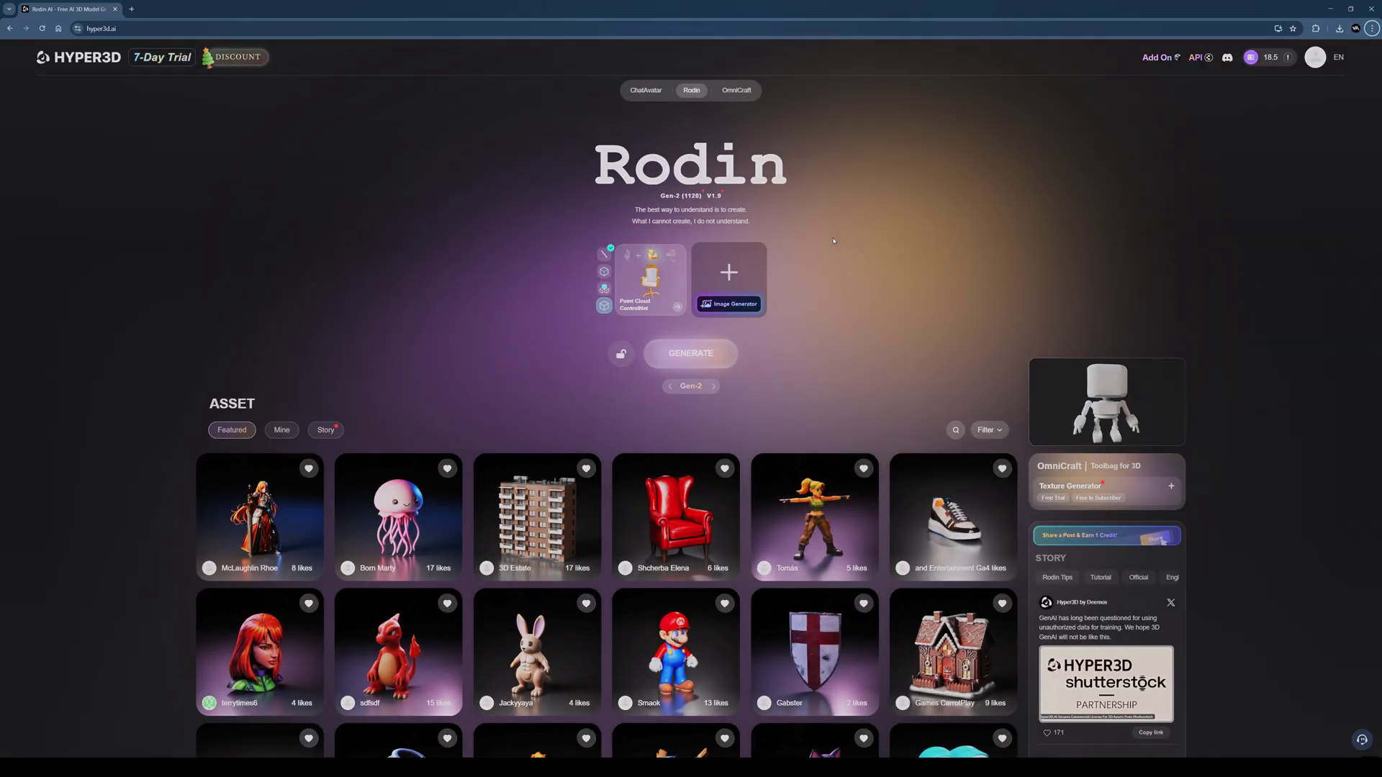
Switch to Hyper3D Rodin and upload the octopus bench image from the Octopus folder as the 3D generation reference.
mouse_move(738, 268)
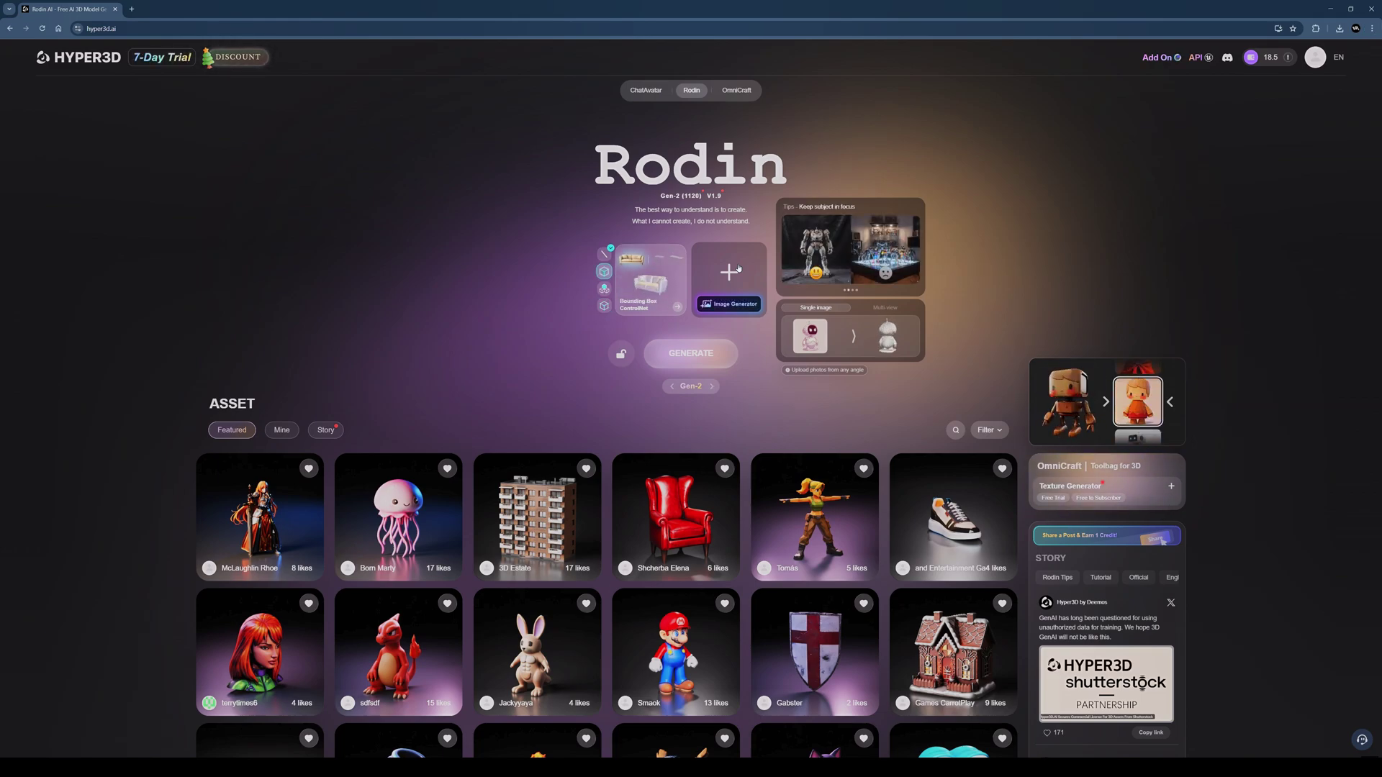
left_click(738, 269)
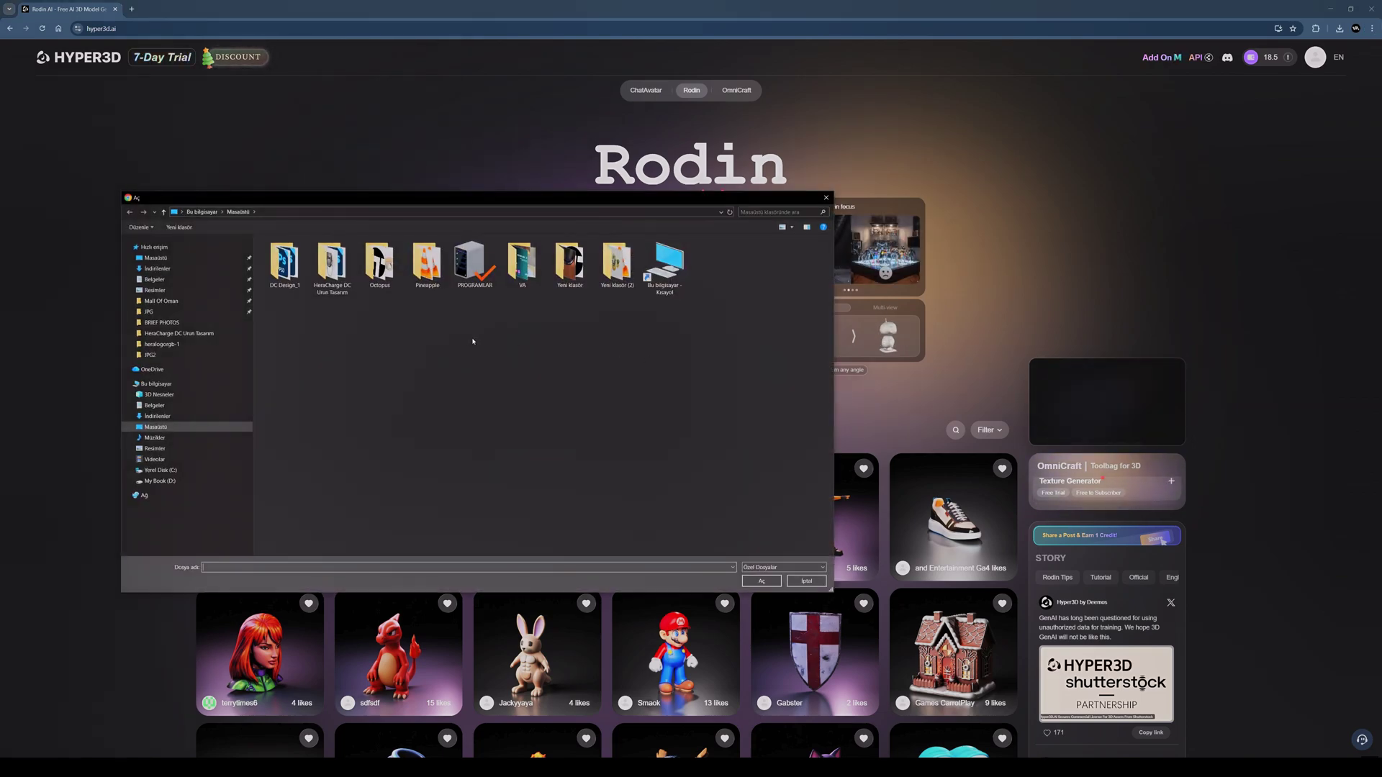
double_click(379, 263)
left_click(287, 274)
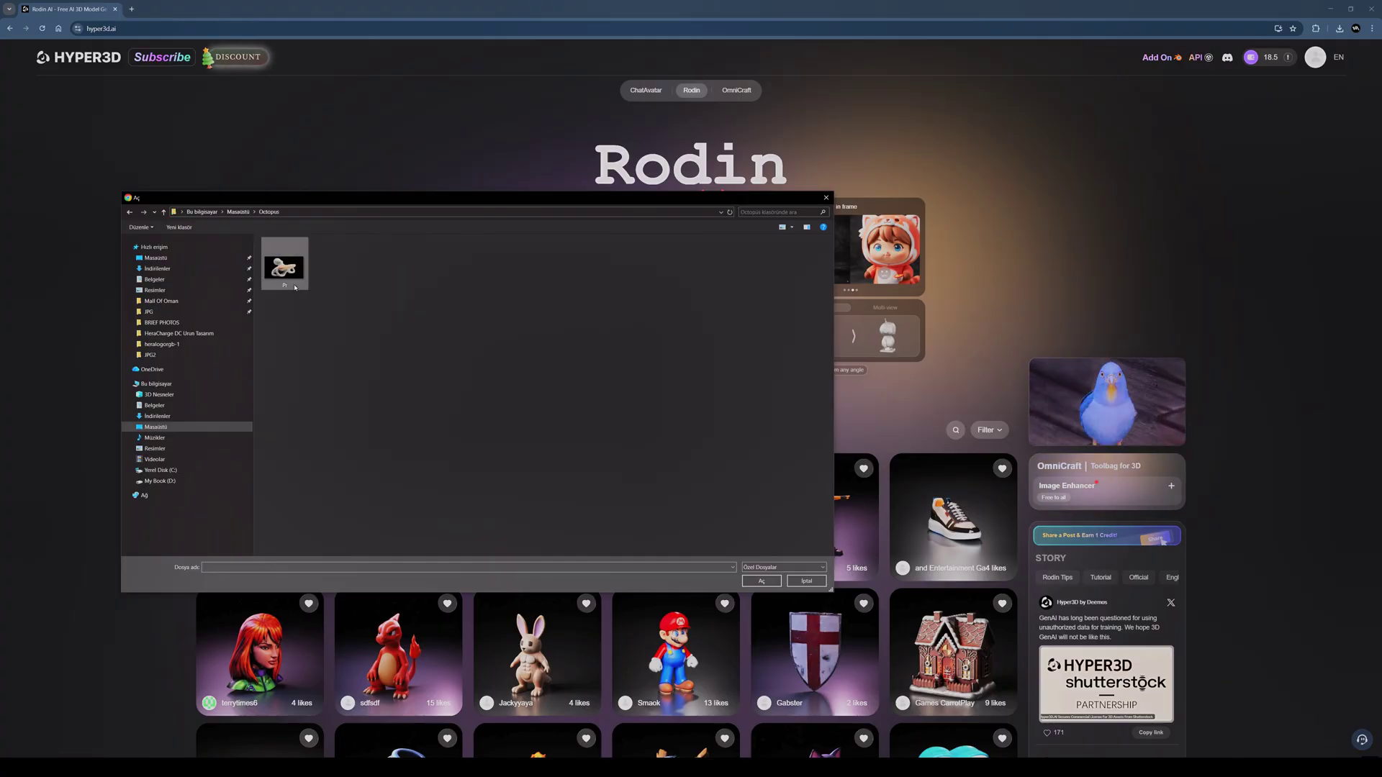
left_click(763, 581)
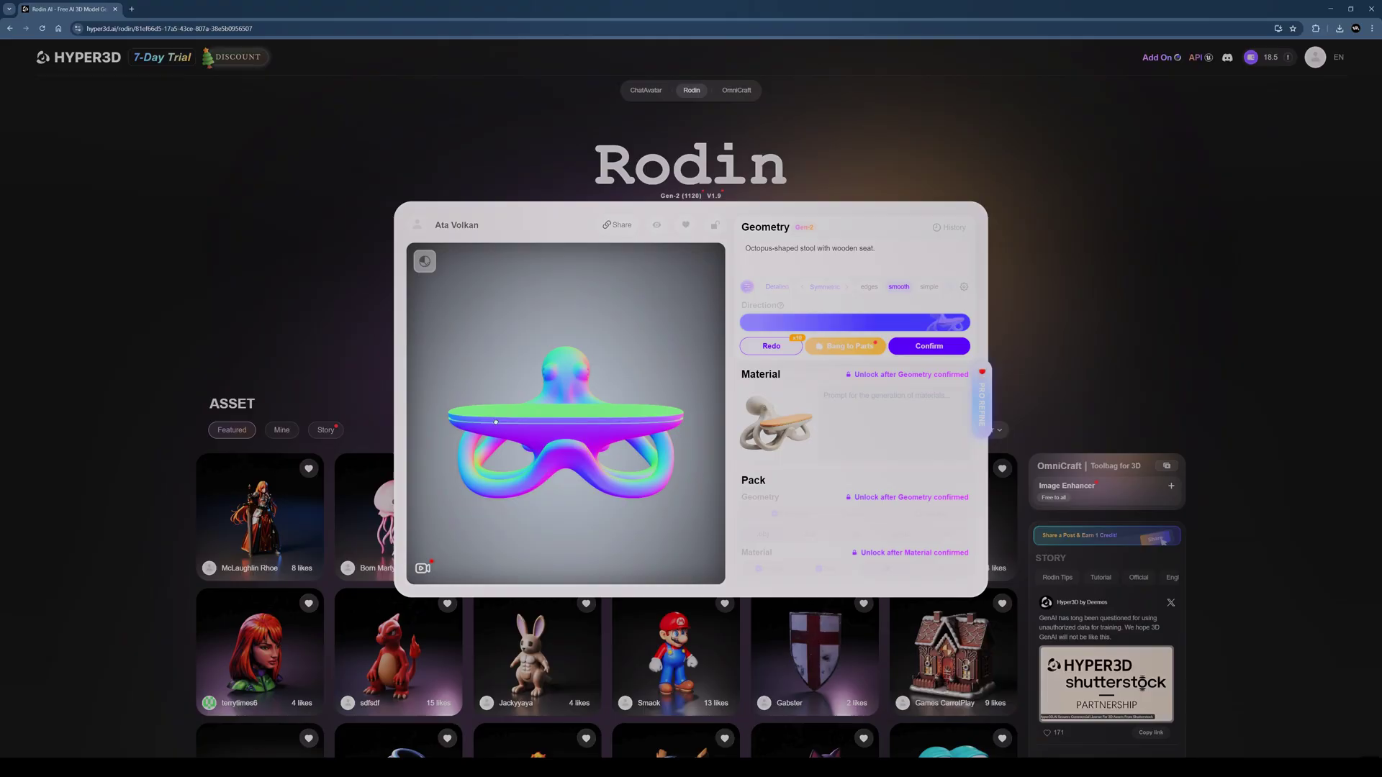
Inspect and confirm the generated octopus bench geometry, and download the base model in .fbx format.
left_click_drag(496, 422, 545, 430)
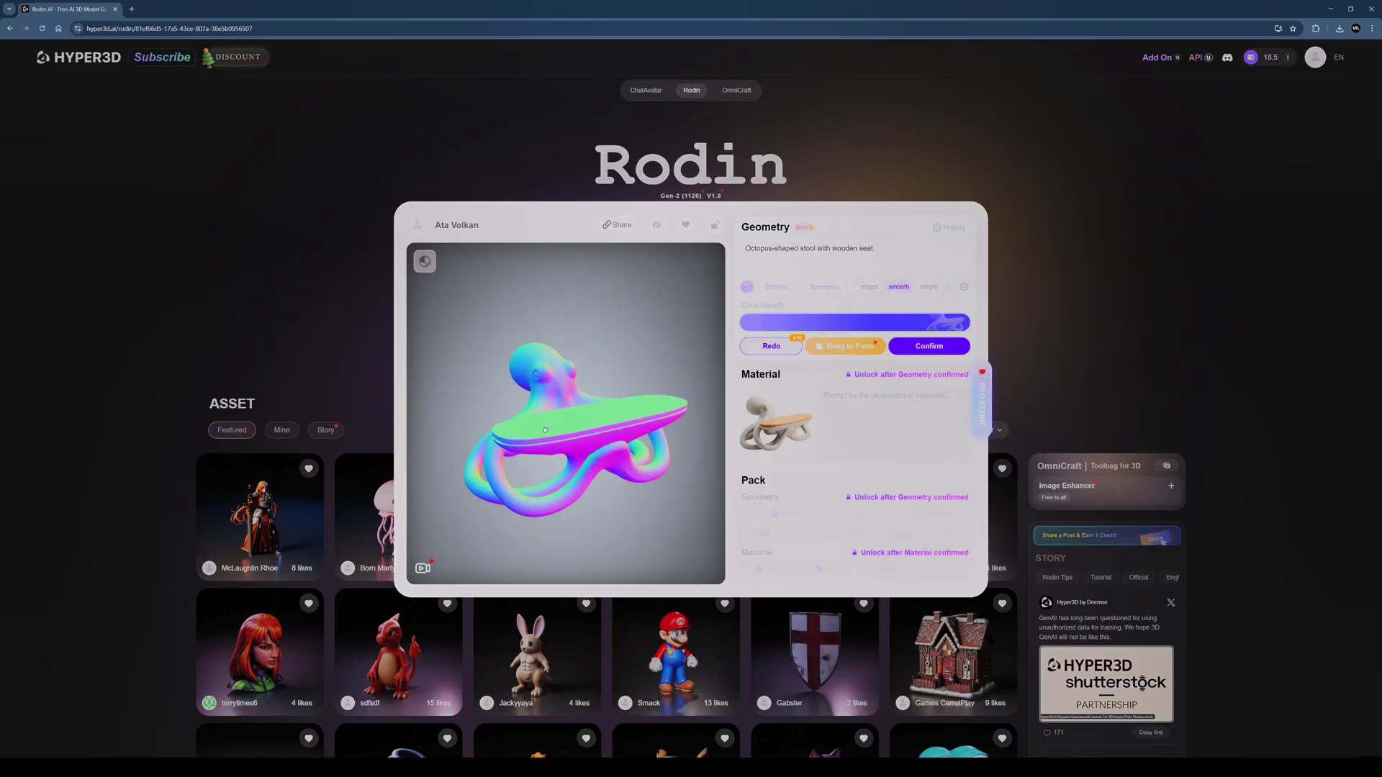
left_click(771, 346)
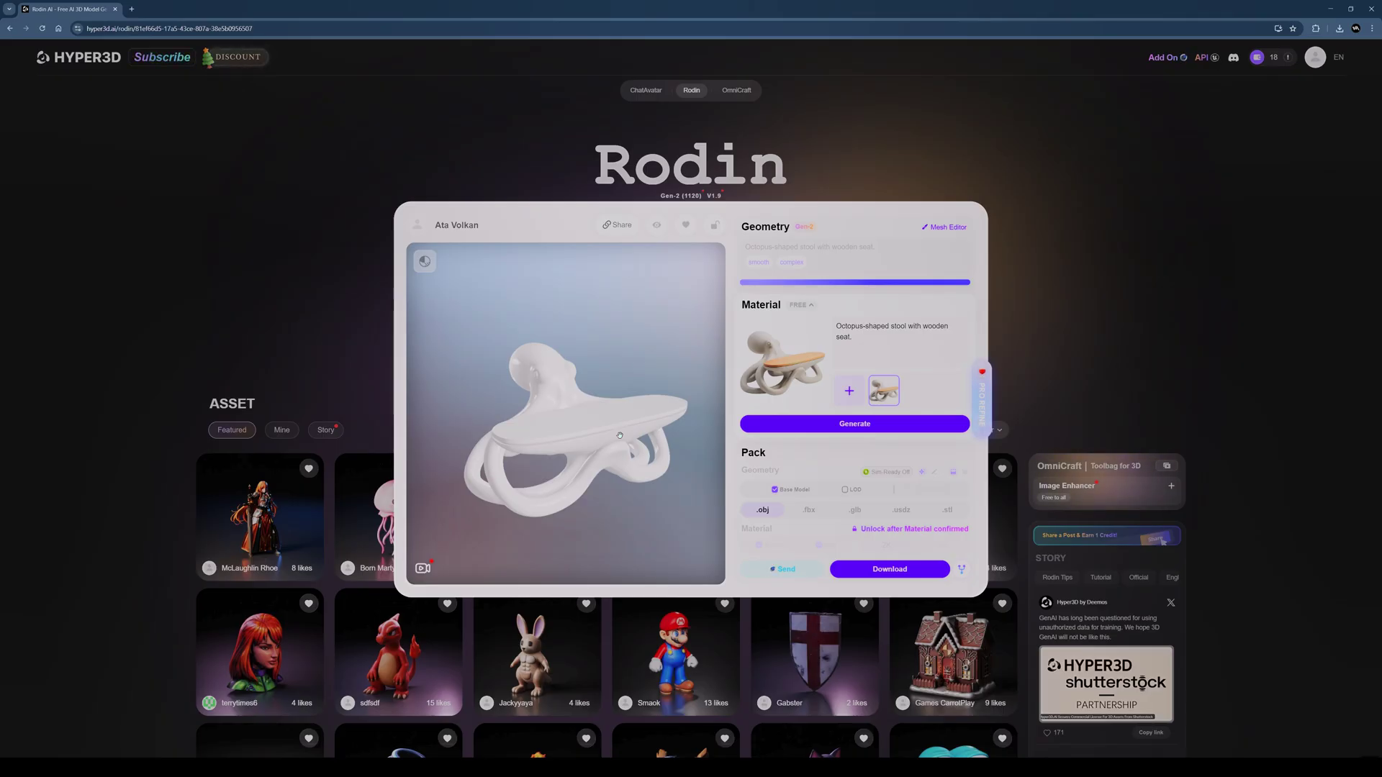
left_click_drag(658, 405, 586, 432)
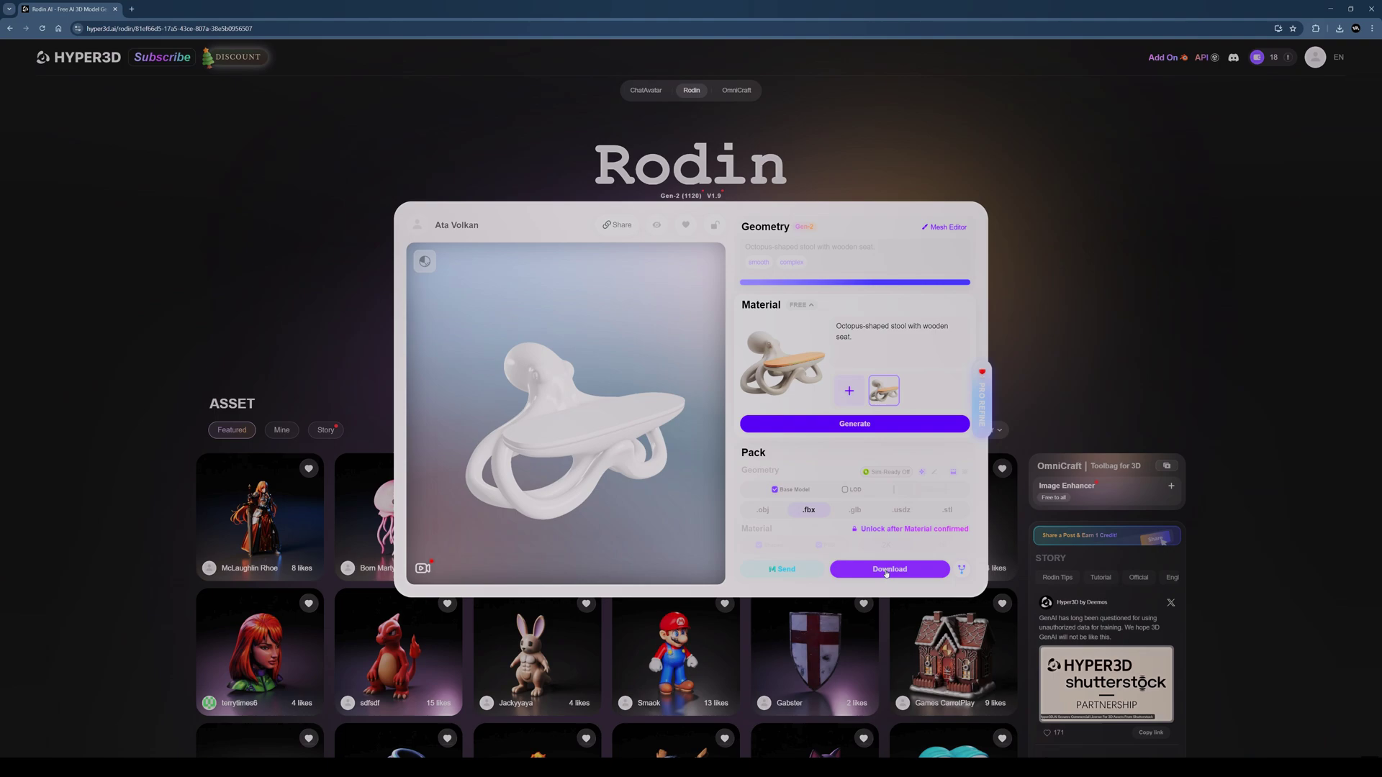
left_click(885, 570)
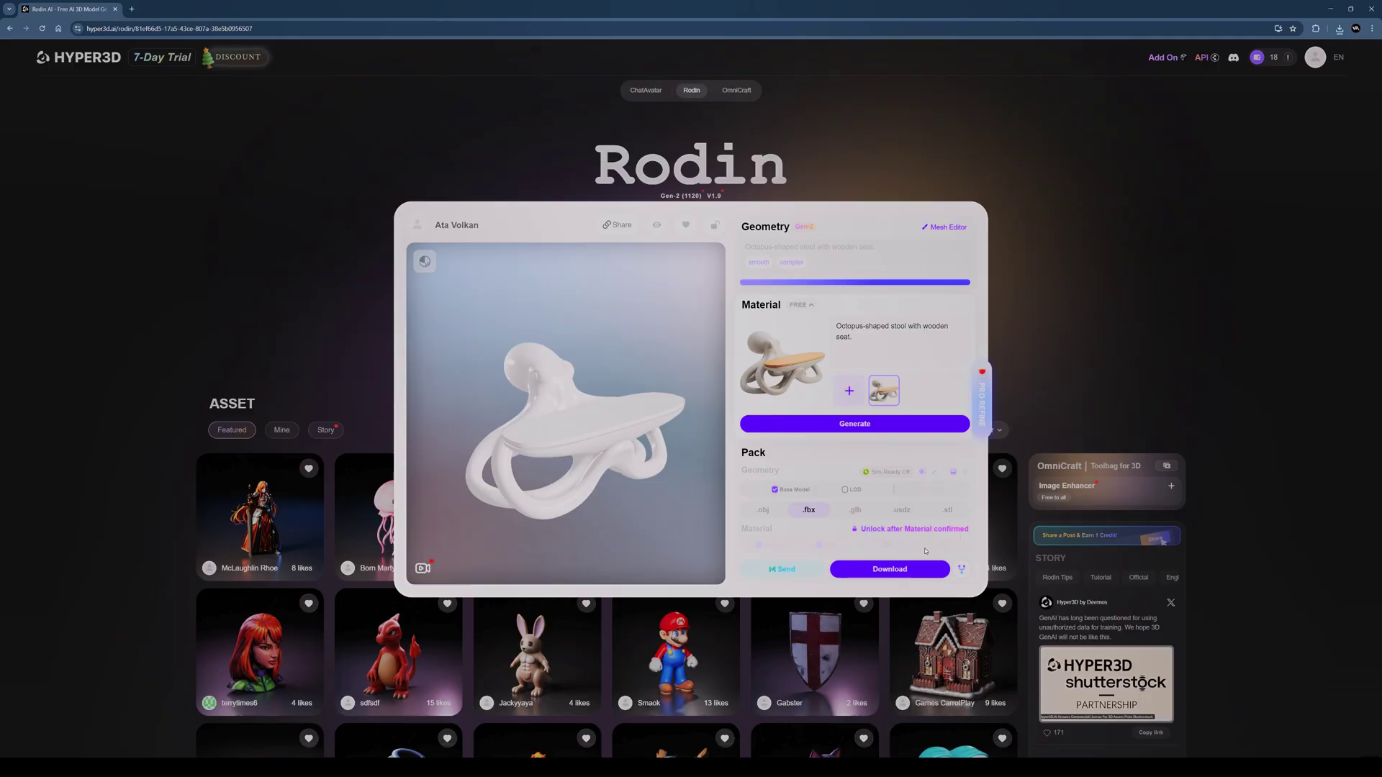
Locate the downloaded base.fbx in its folder and import it into Twinmotion, using the scene material for all conflicts.
left_click(1339, 28)
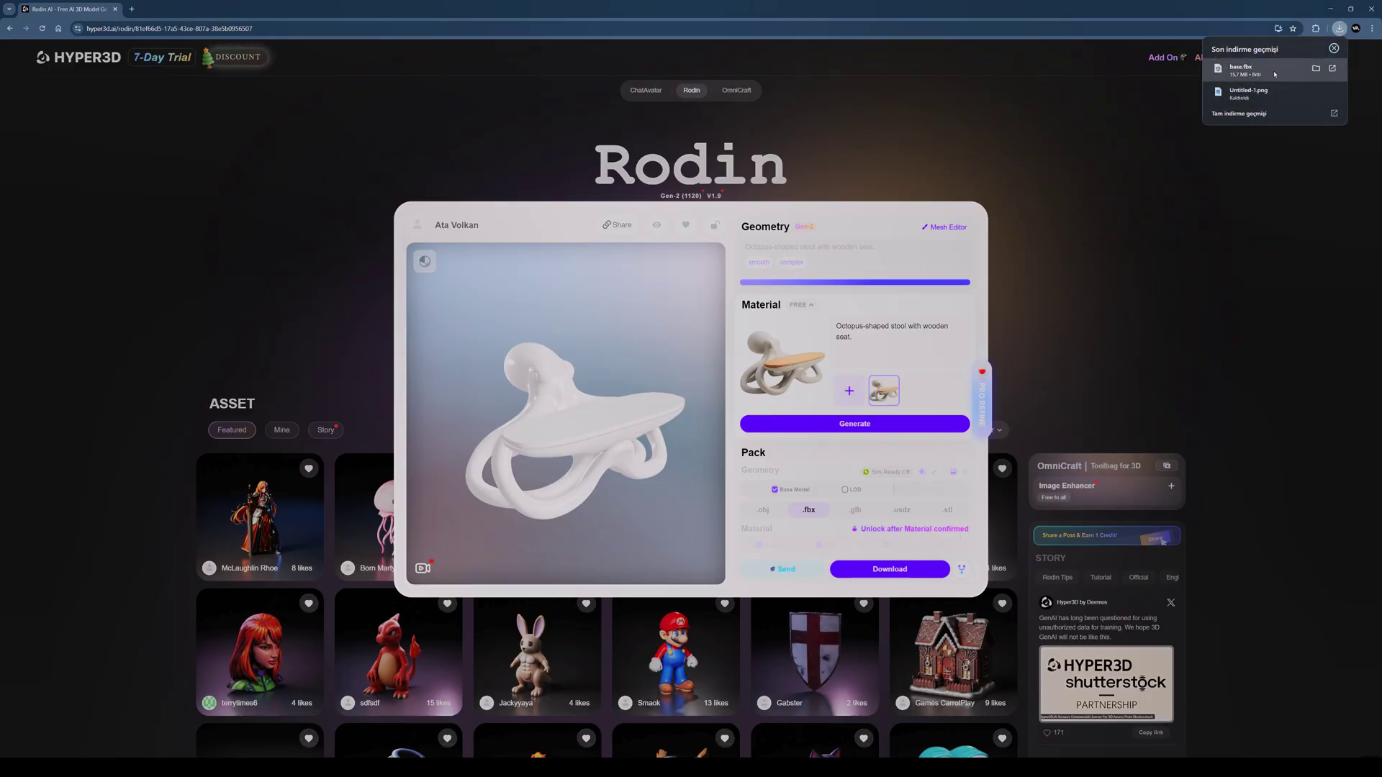
left_click(1316, 68)
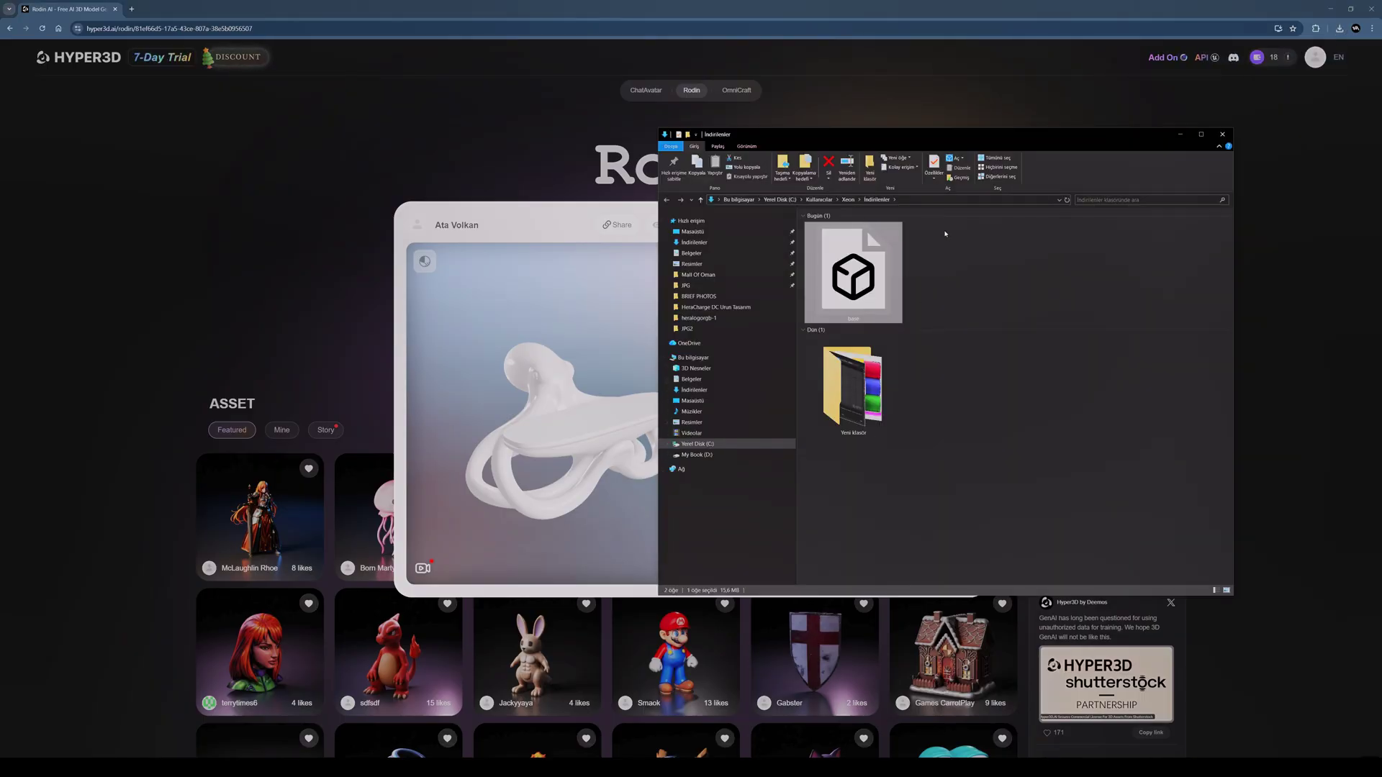
left_click(1179, 136)
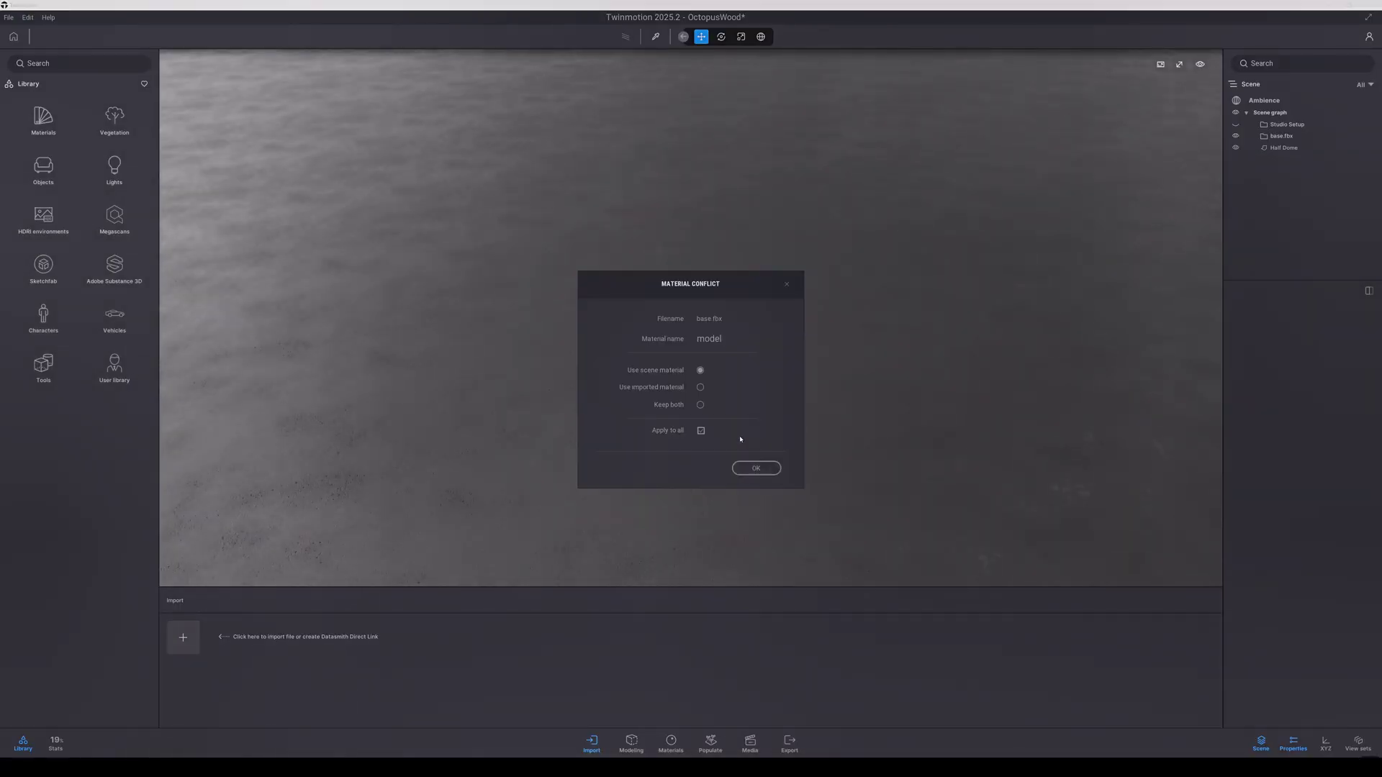
left_click(761, 468)
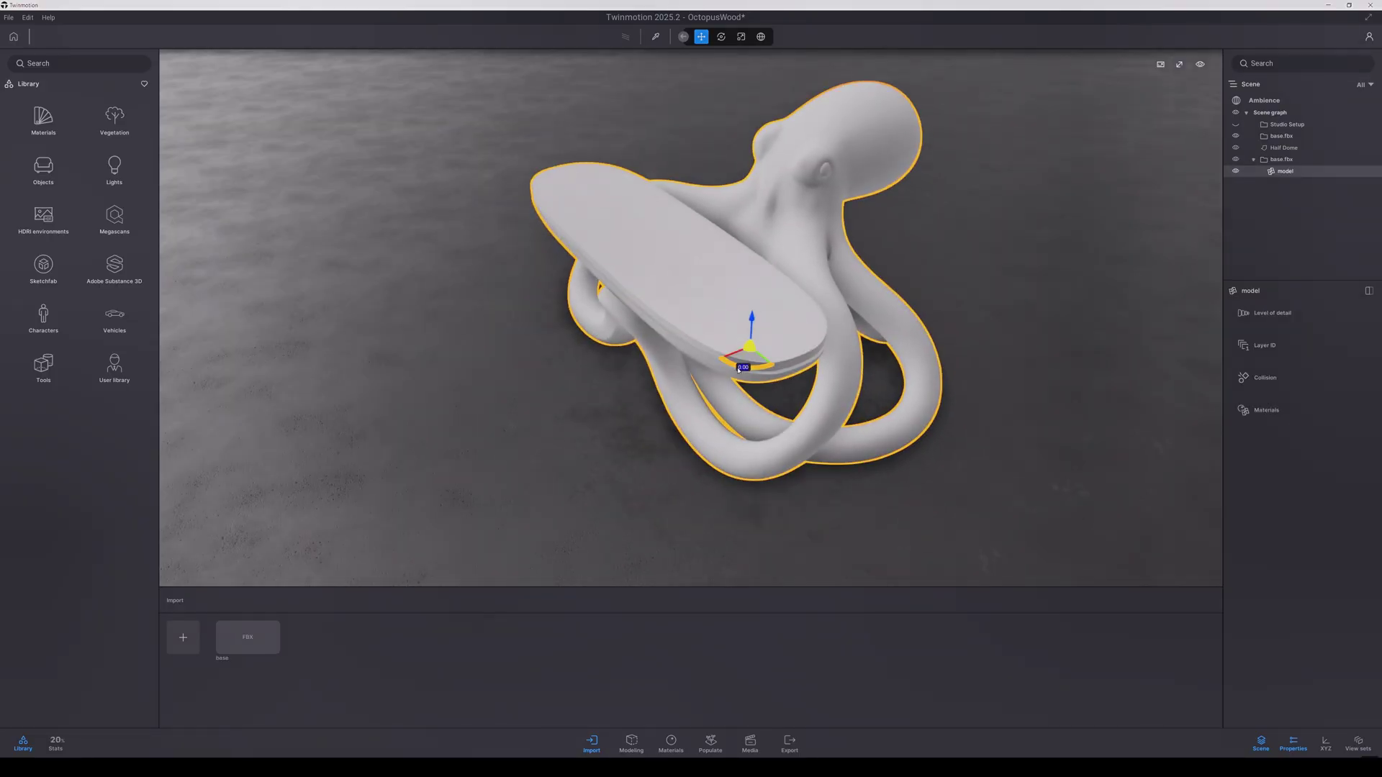
Apply the Olive 02 G wood material to the imported octopus bench.
left_click(671, 741)
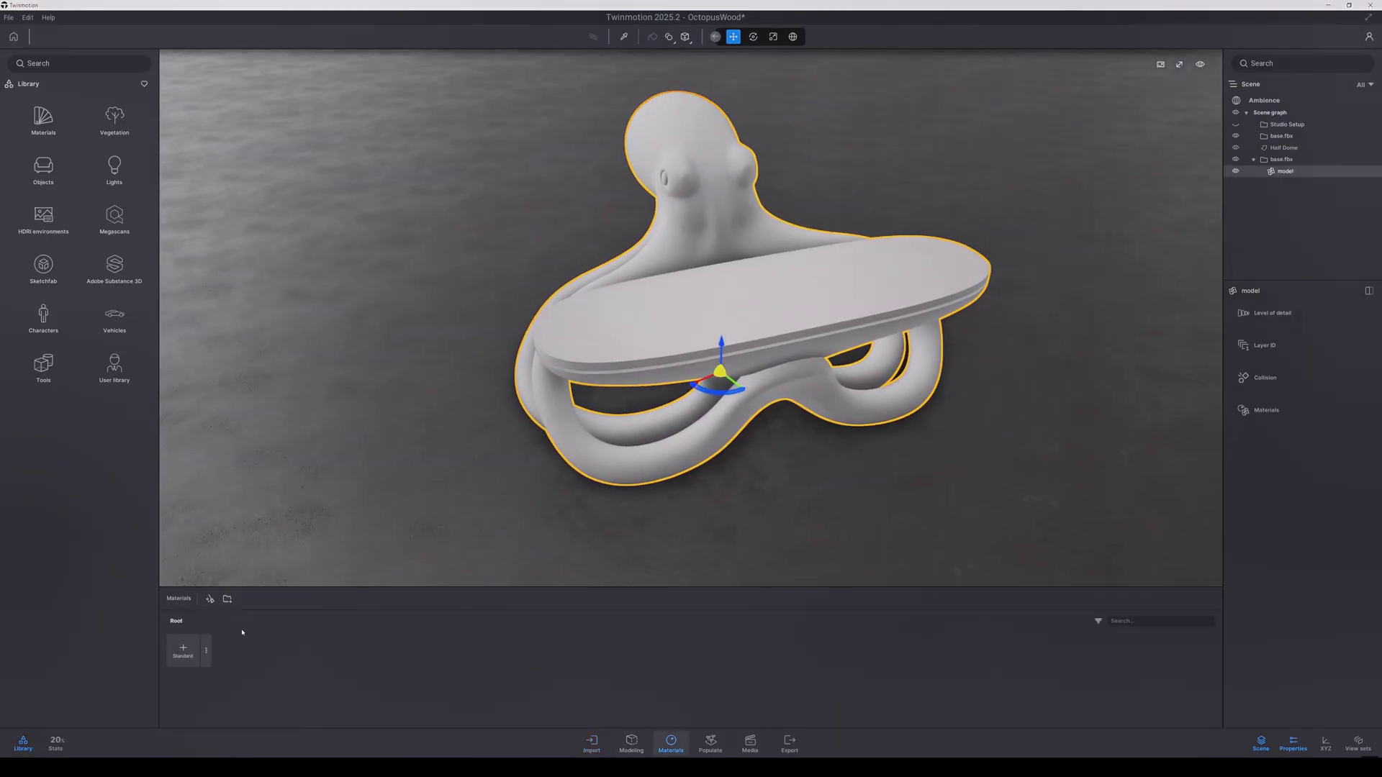
left_click_drag(401, 712, 716, 365)
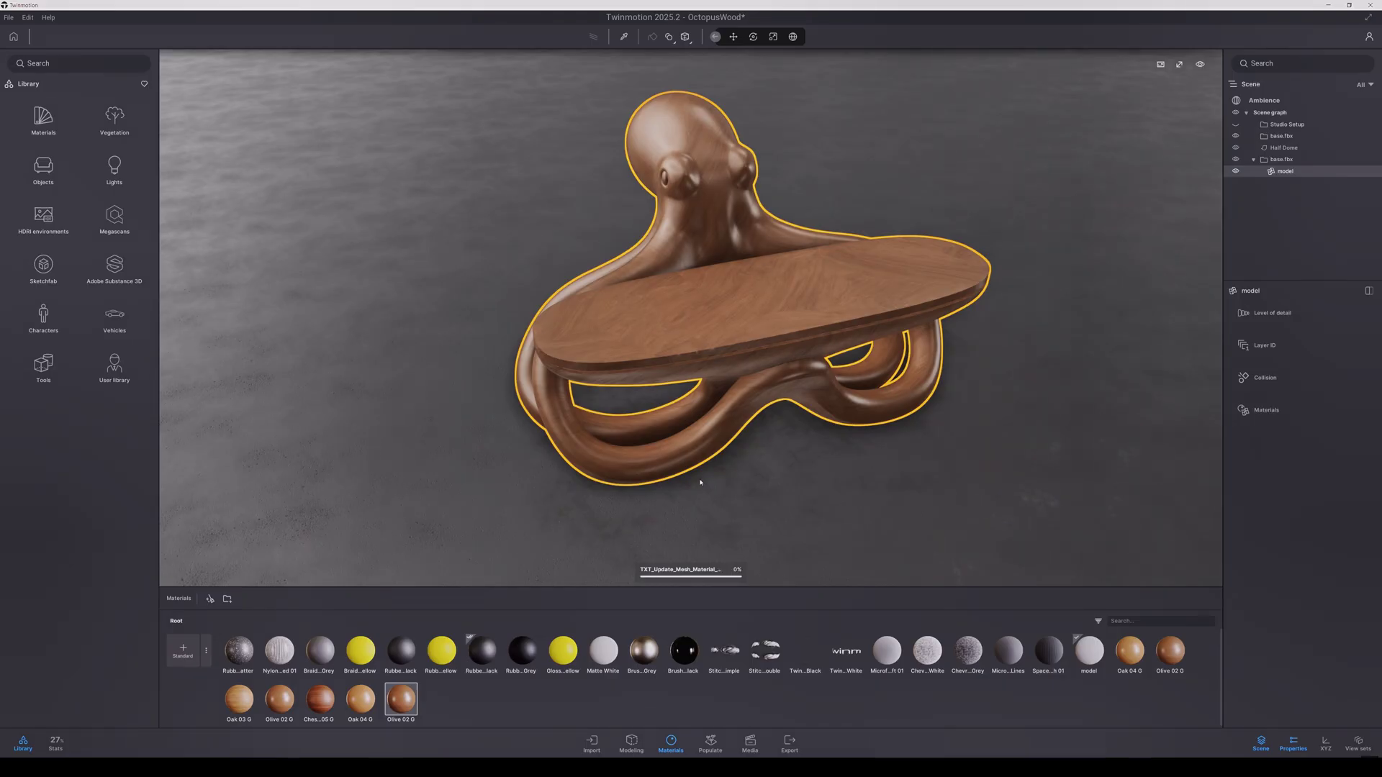
middle_click_drag(816, 441, 810, 462, "shift")
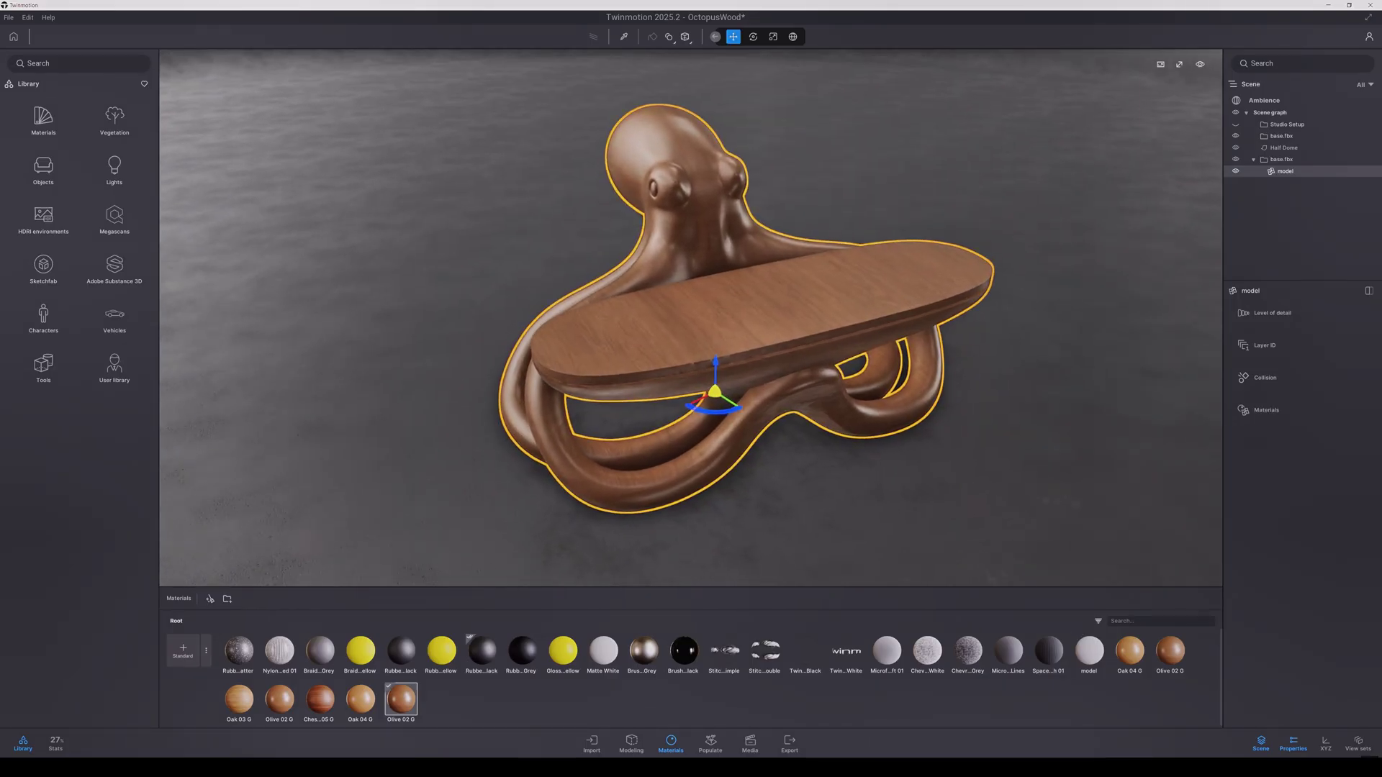
Place the posed human Sara from the Business collection on the octopus bench, near the seat end away from the front.
left_click(43, 317)
left_click(45, 177)
left_click(44, 176)
left_click(77, 84)
left_click(114, 221)
scroll(50, 612, "down", 4)
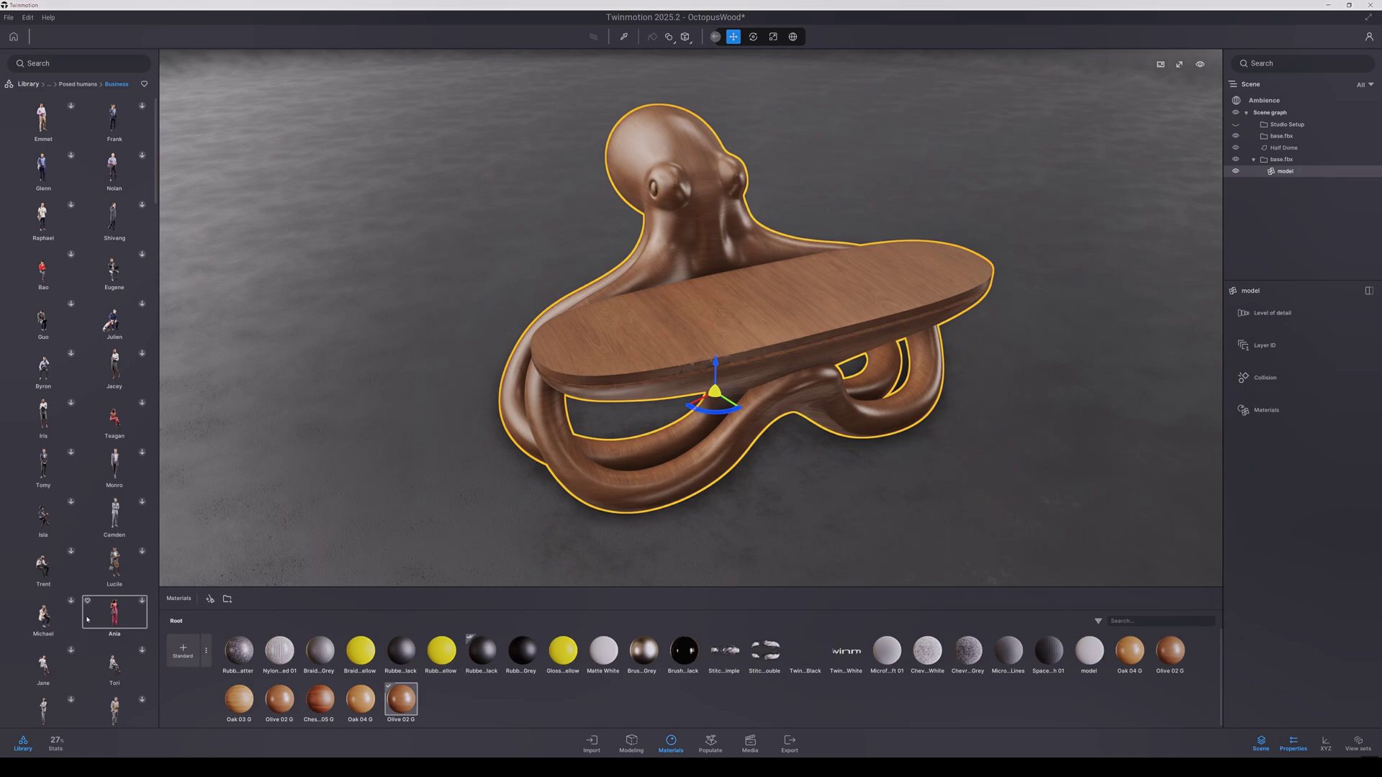
left_click_drag(55, 627, 727, 390)
left_click(772, 37)
left_click(863, 274)
left_click(733, 37)
left_click_drag(866, 322, 900, 290)
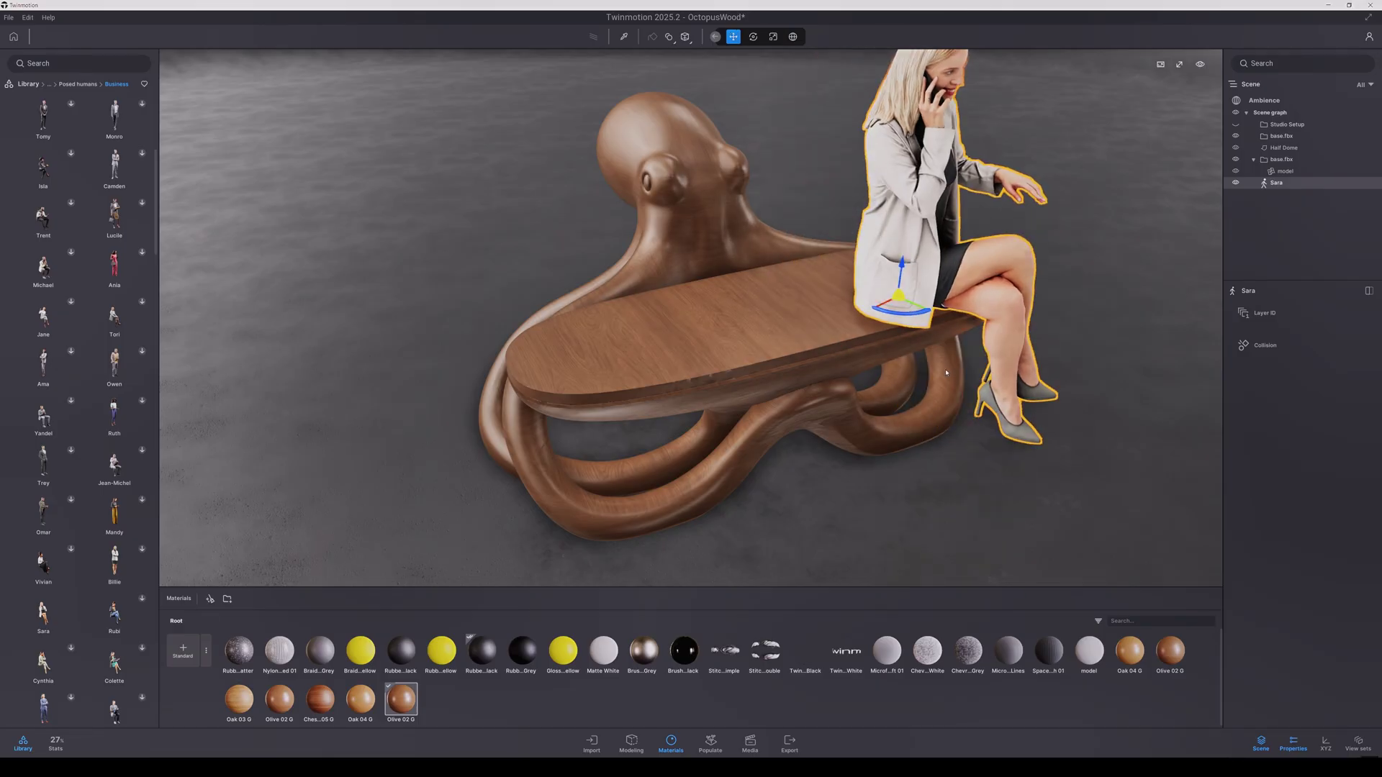
Scale up the seated Sara figure and adjust its height so that it rests on the bench seat.
right_click_drag(900, 290, 986, 360)
left_click_drag(795, 205, 796, 304)
left_click(723, 241)
left_click_drag(596, 434, 635, 444)
left_click(799, 223)
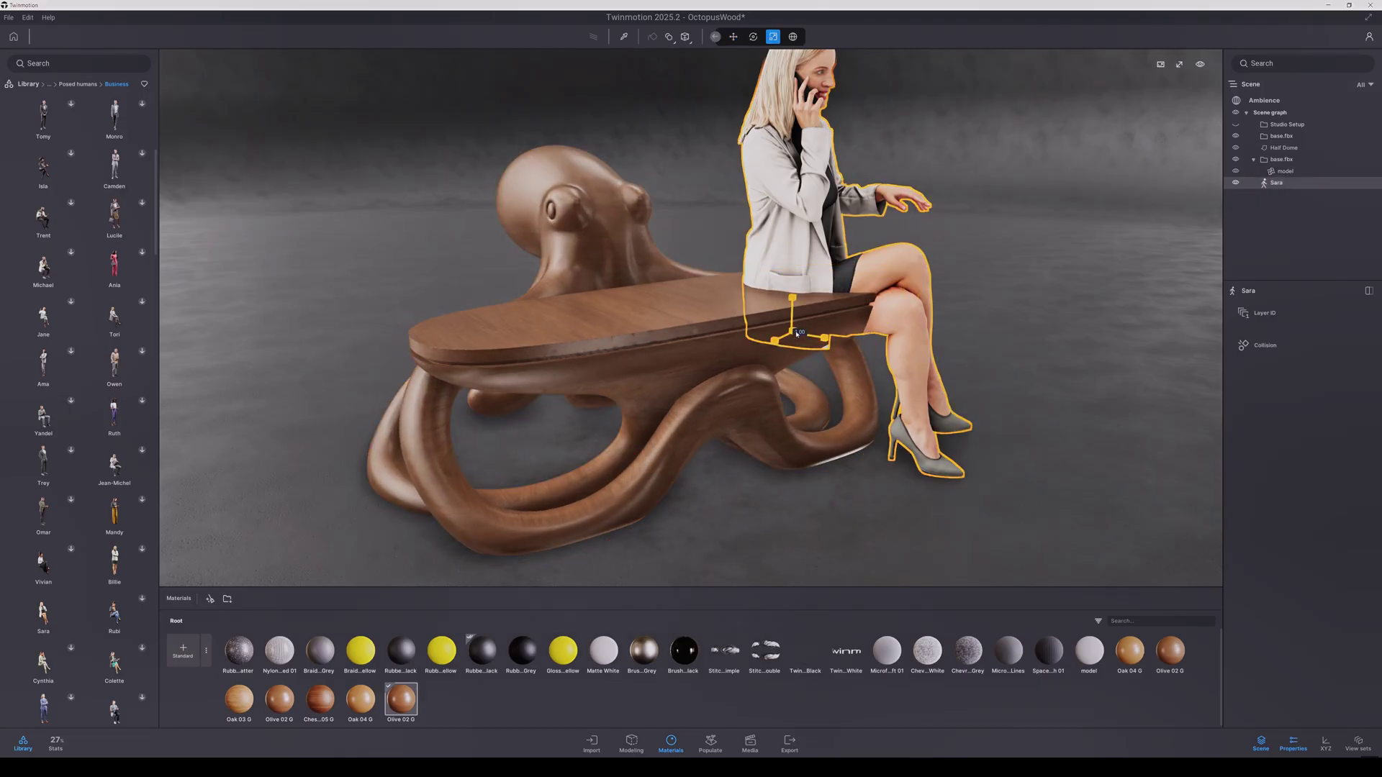
left_click(732, 36)
mouse_move(789, 295)
left_mouse_down()
mouse_move(788, 246)
mouse_move(799, 282)
left_mouse_up()
key("r")
key("w")
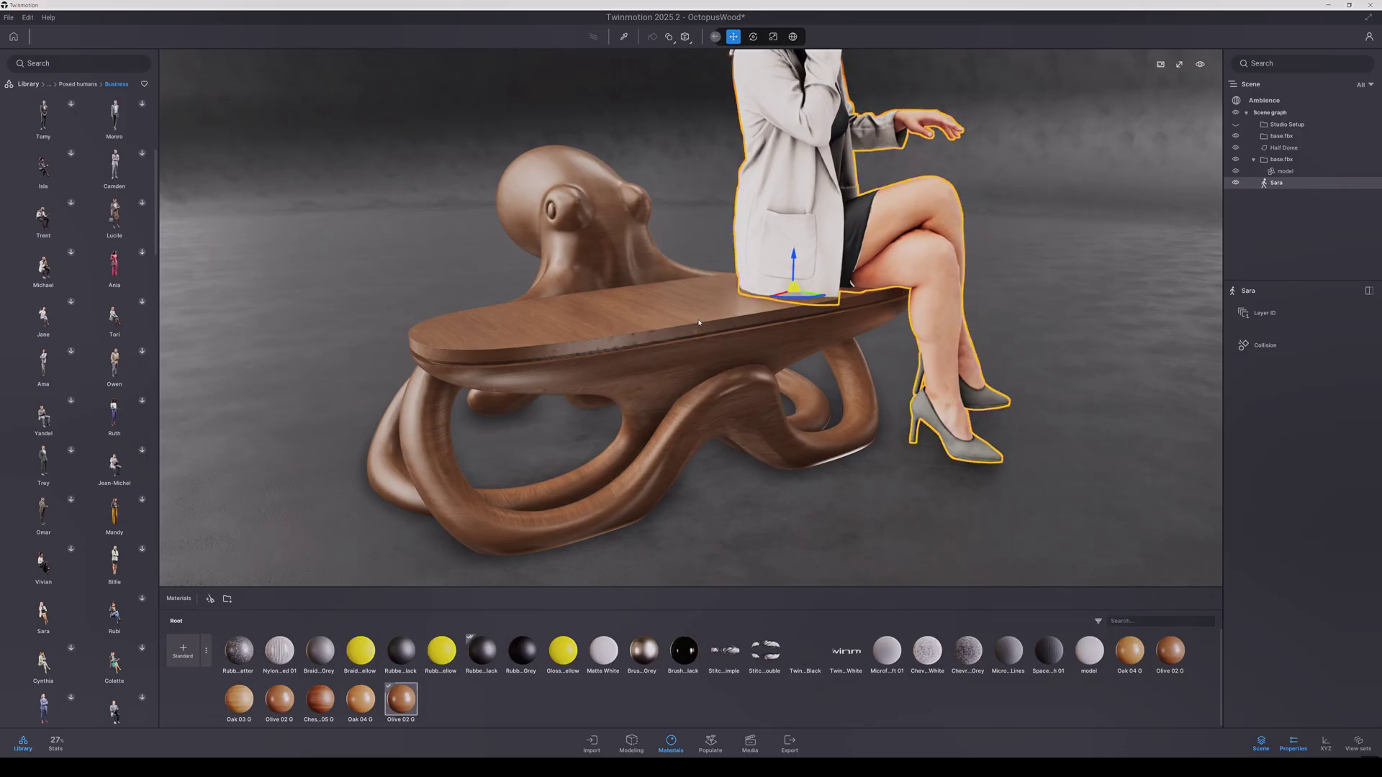
Check the seated figure's proportions against the octopus bench and delete the figure from the scene.
left_click(698, 323)
left_click_drag(628, 433, 628, 439)
middle_click_drag(628, 439, 677, 468, "shift")
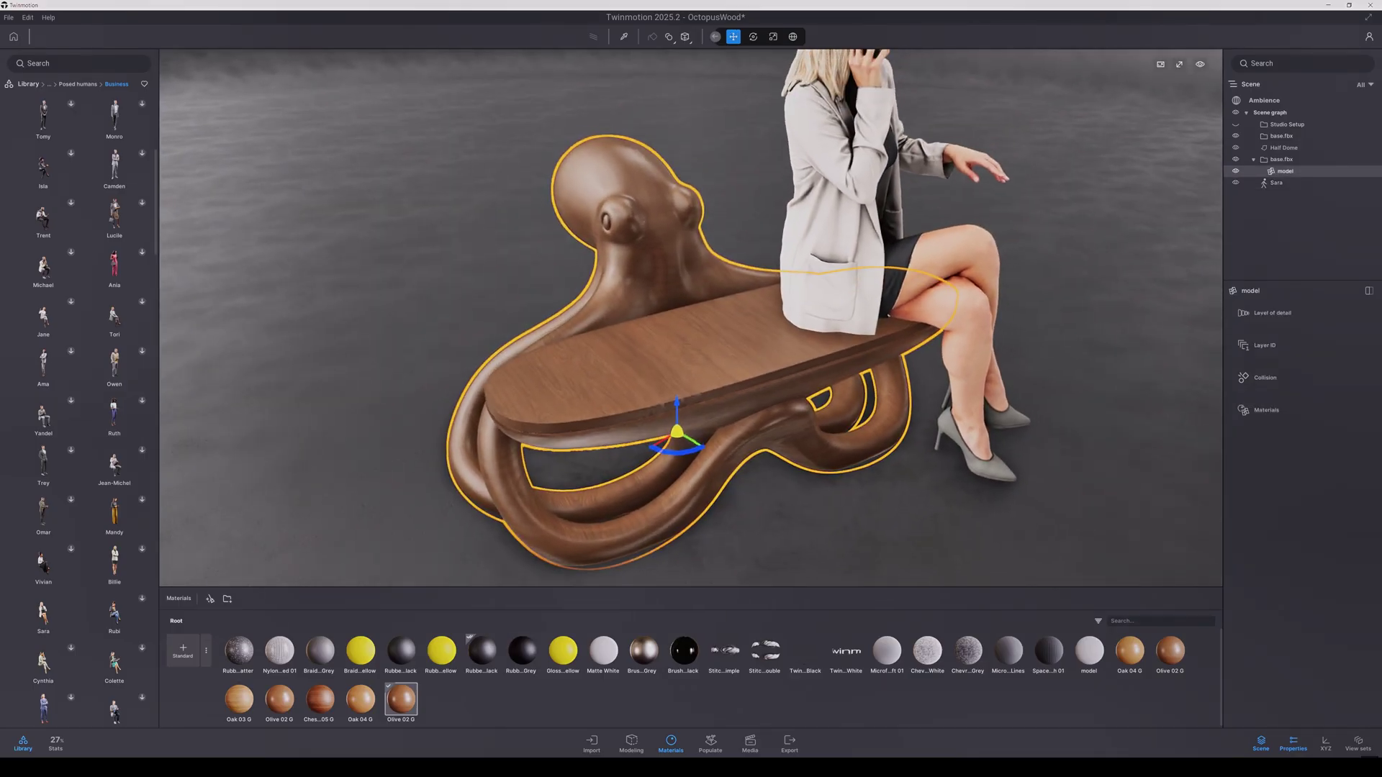
scroll(836, 377, "down", 3)
left_click(835, 376)
left_click(956, 330)
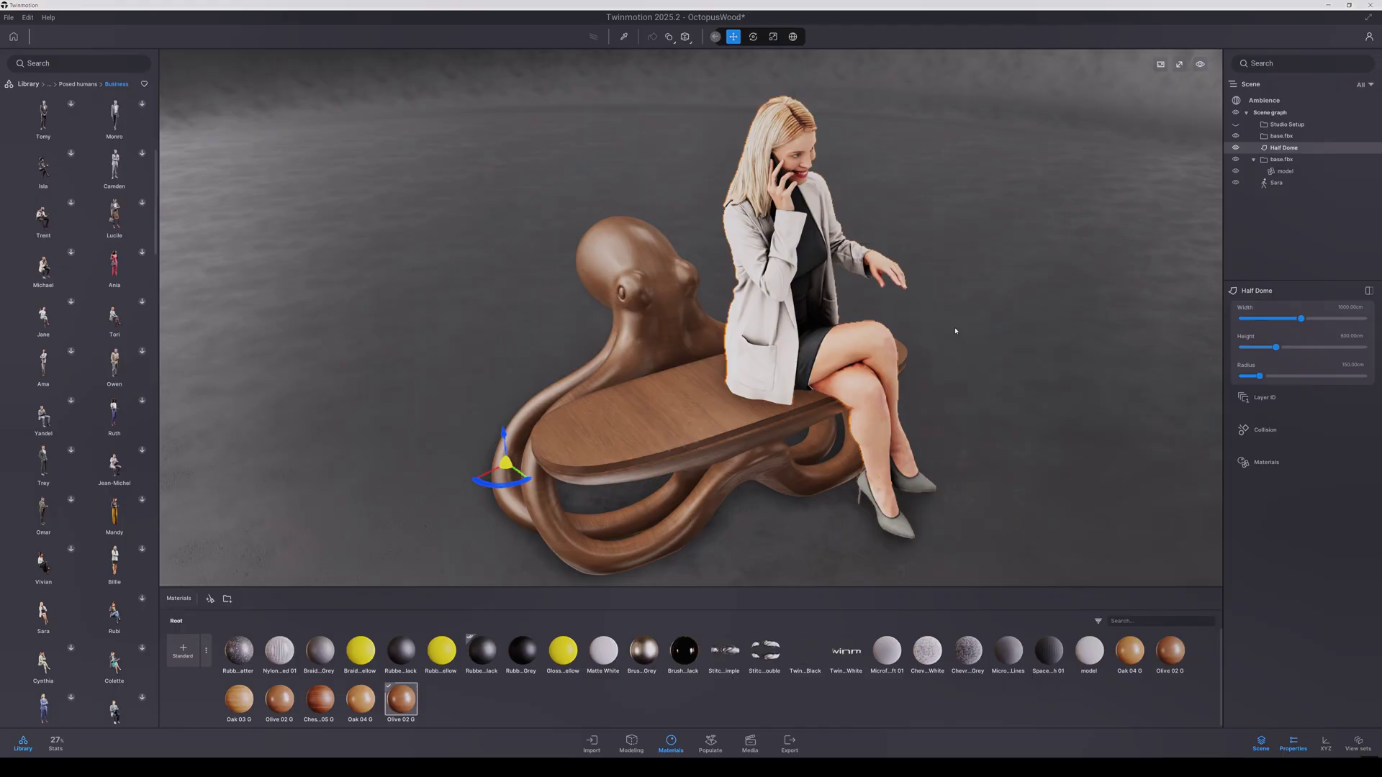
middle_click_drag(956, 330, 1006, 342, "shift")
left_click(801, 360)
key("Delete")
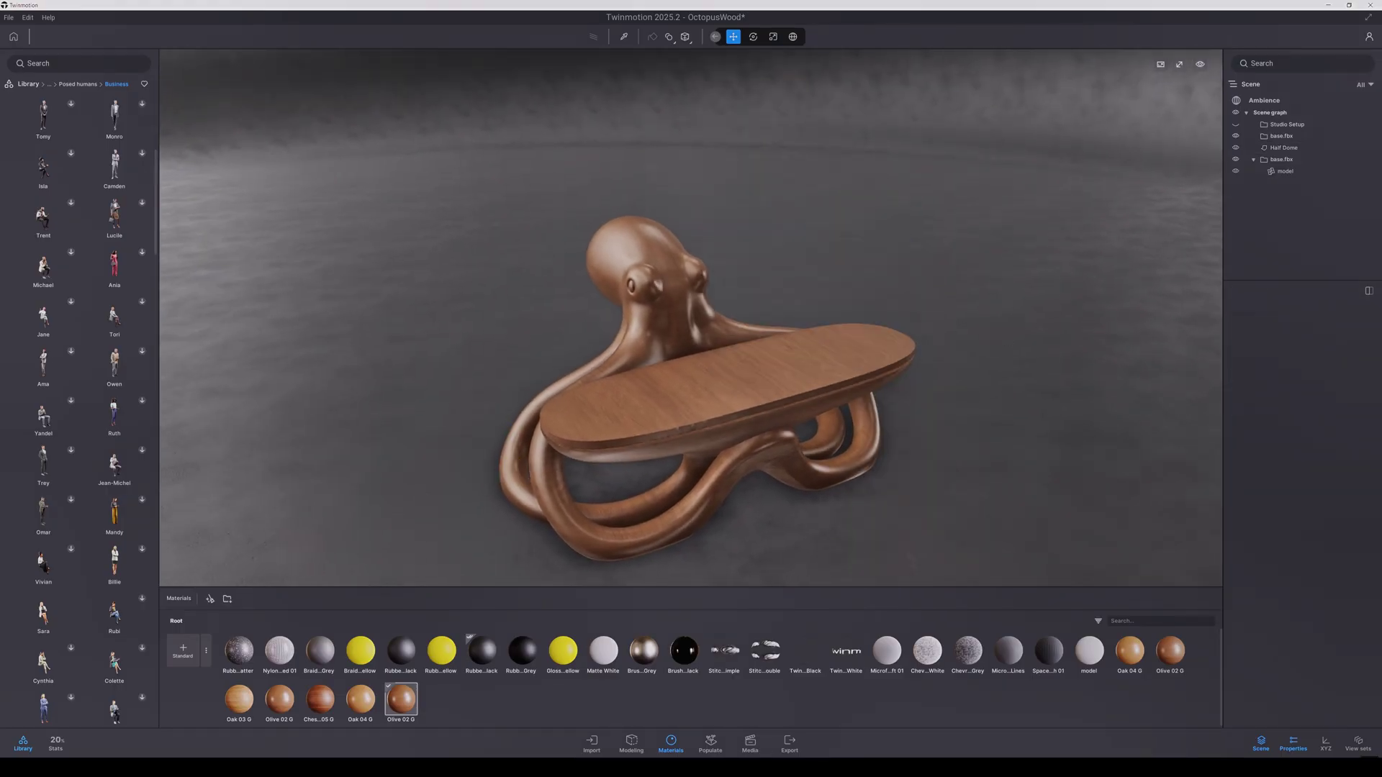
Place the posed human Gwen from the Children collection on the octopus bench seat.
scroll(801, 360, "up", 3)
middle_click_drag(801, 360, 864, 338, "shift")
middle_click_drag(691, 318, 619, 446, "shift")
left_click(74, 84)
left_click(115, 119)
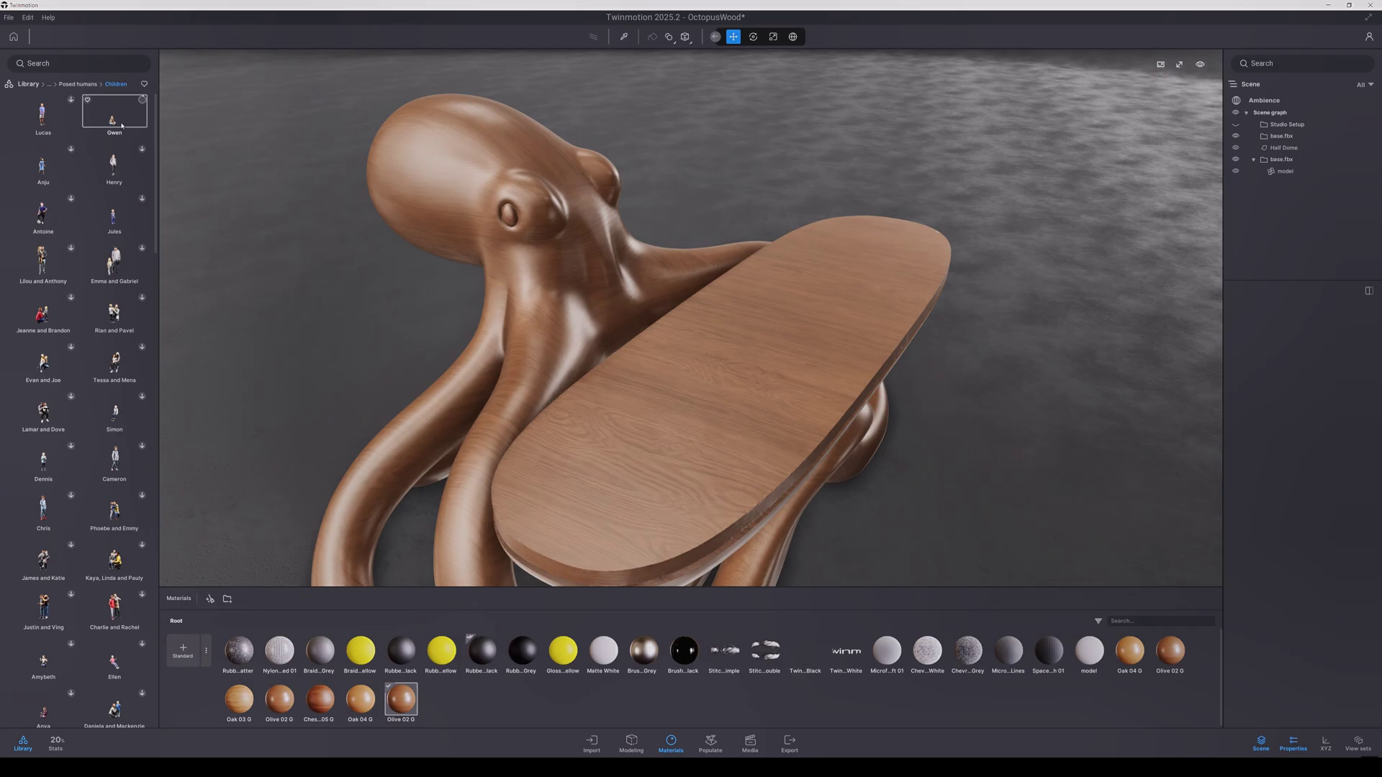
right_click_drag(432, 288, 789, 254)
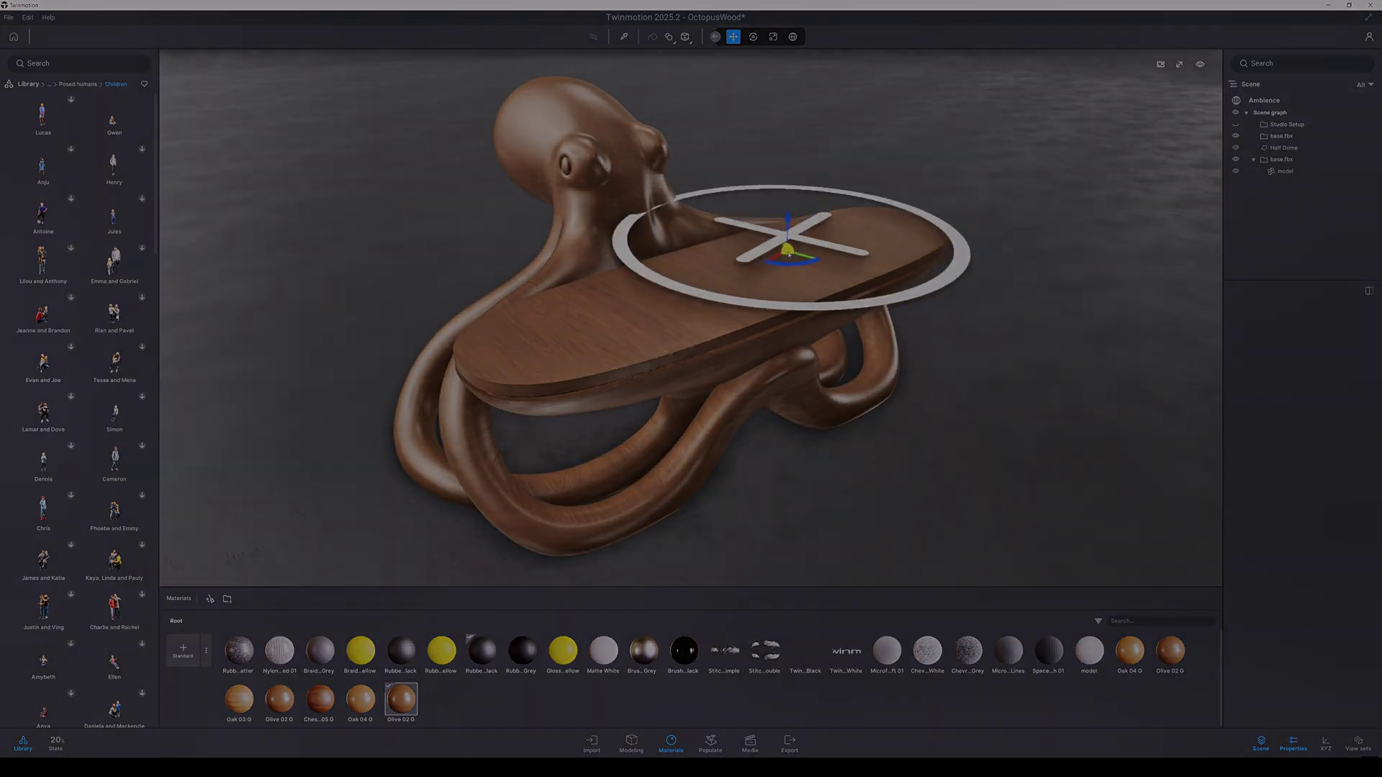